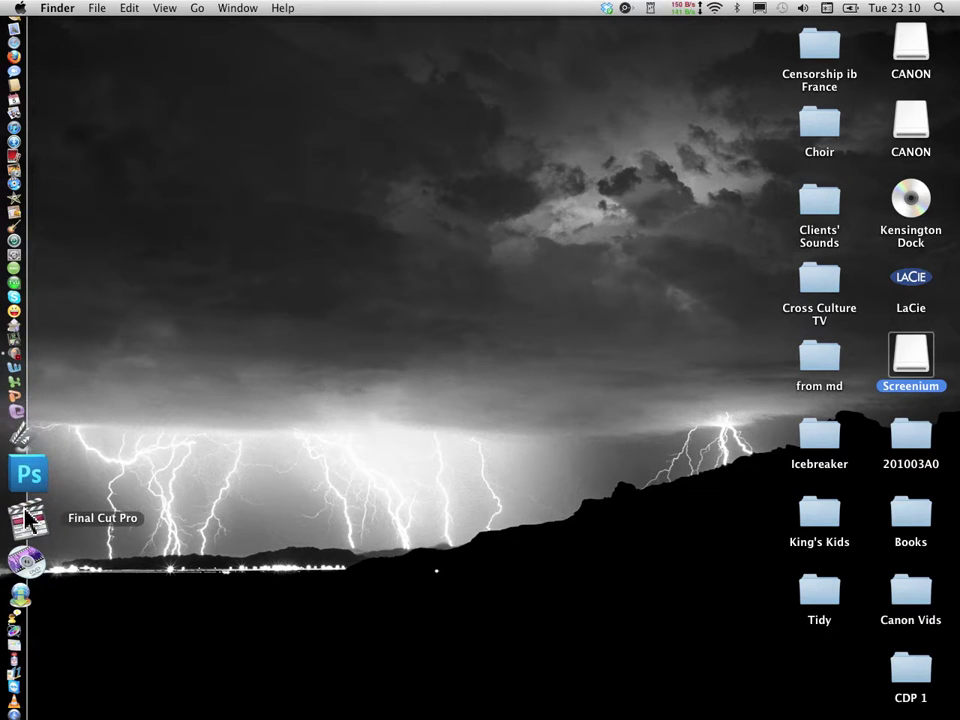
- Launch Final Cut Pro and continue past the missing External A/V device warning
{"action": "left_click", "coordinate": [26, 513]}
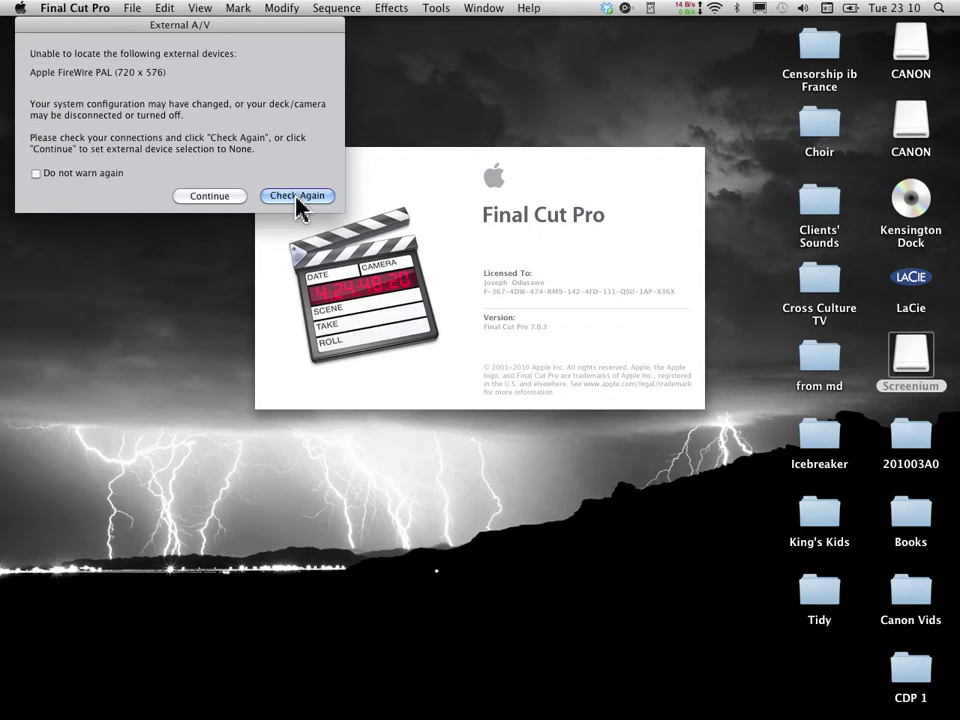
{"action": "left_click", "coordinate": [210, 197]}
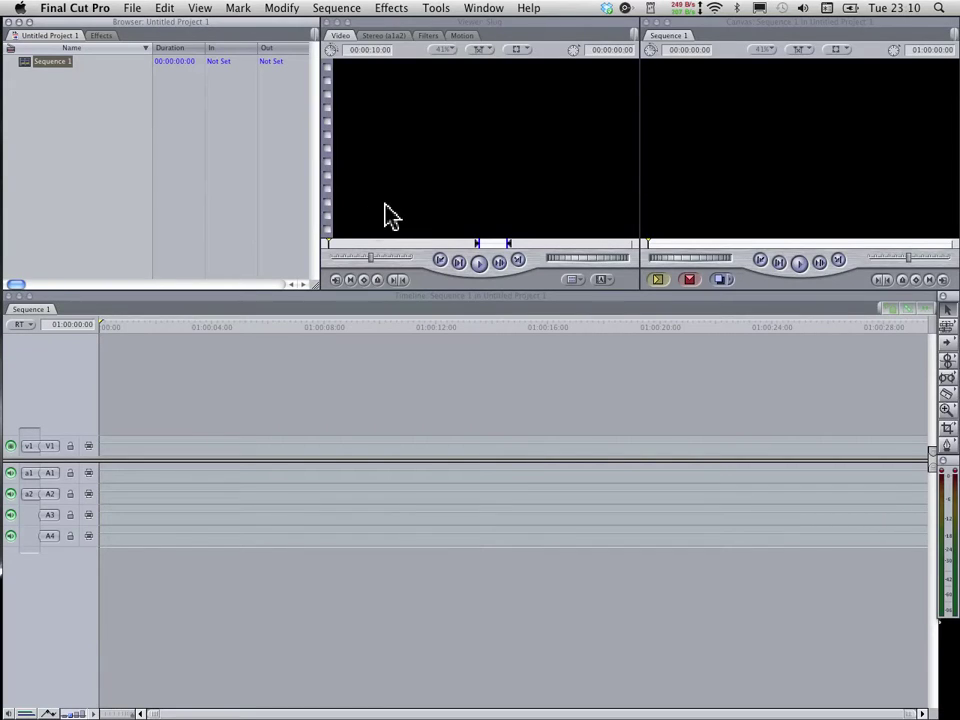
- Open Log and Transfer from the File menu to list the 18 CANON 1 clips
{"action": "left_click", "coordinate": [147, 165]}
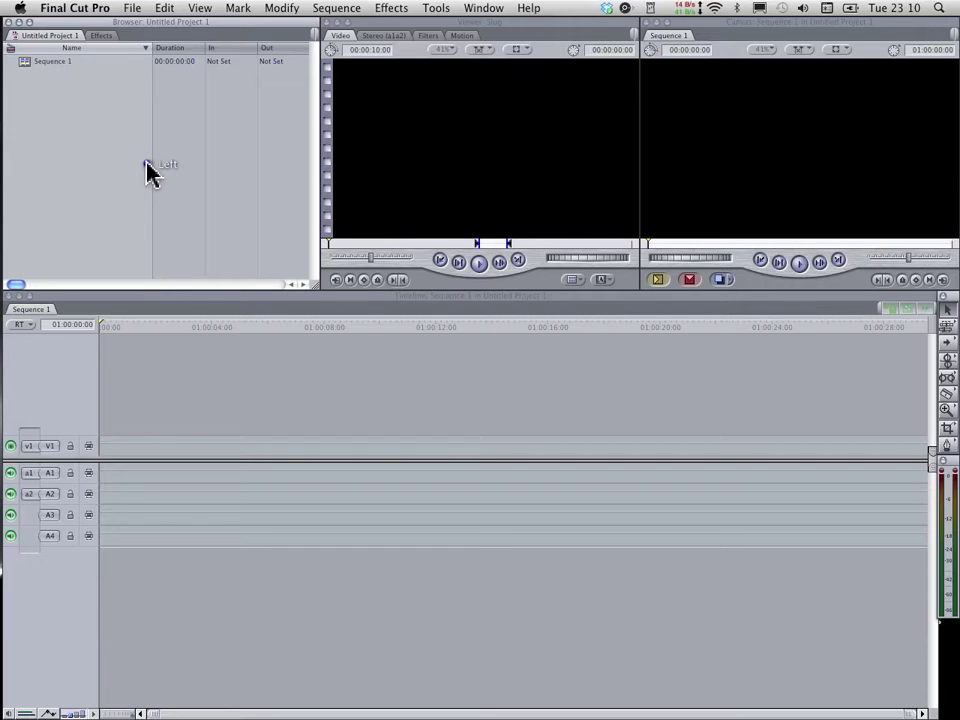
{"action": "left_click", "coordinate": [138, 10]}
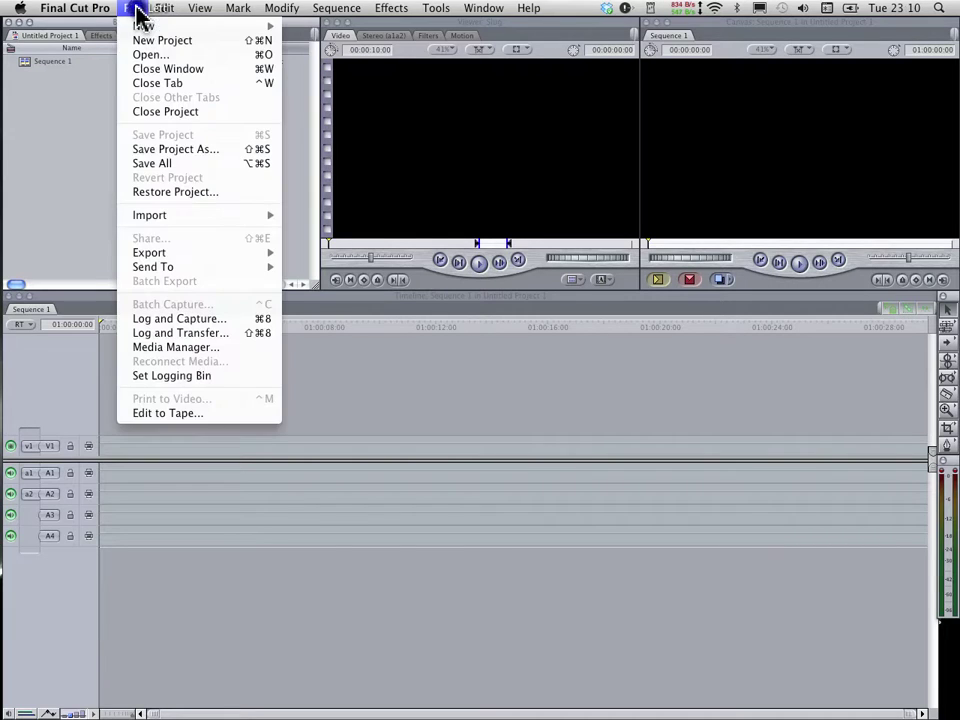
{"action": "left_click", "coordinate": [193, 335]}
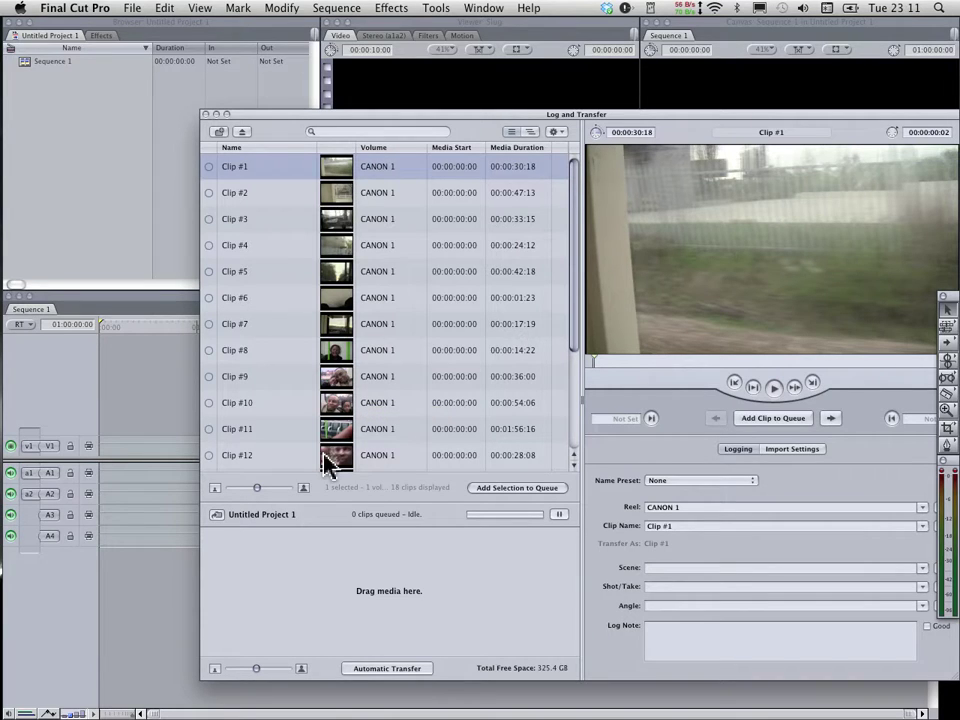
- Preview Clips #14 down to #11, then select Clips #10 and #11 together
{"action": "scroll", "coordinate": [347, 352], "scroll_direction": "down", "scroll_amount": 5}
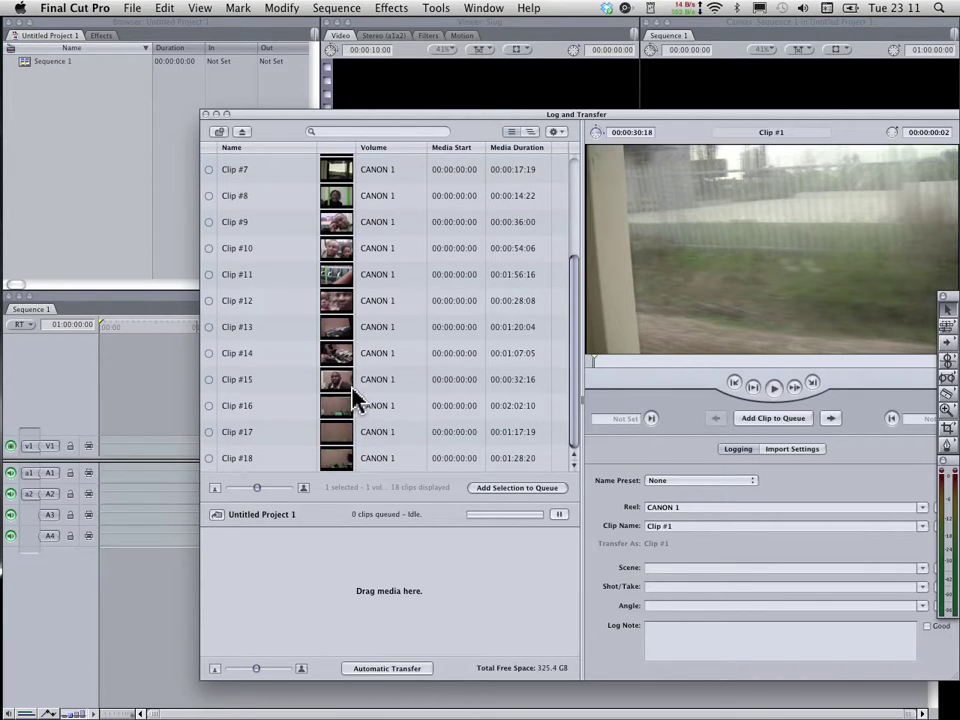
{"action": "left_click", "coordinate": [343, 358]}
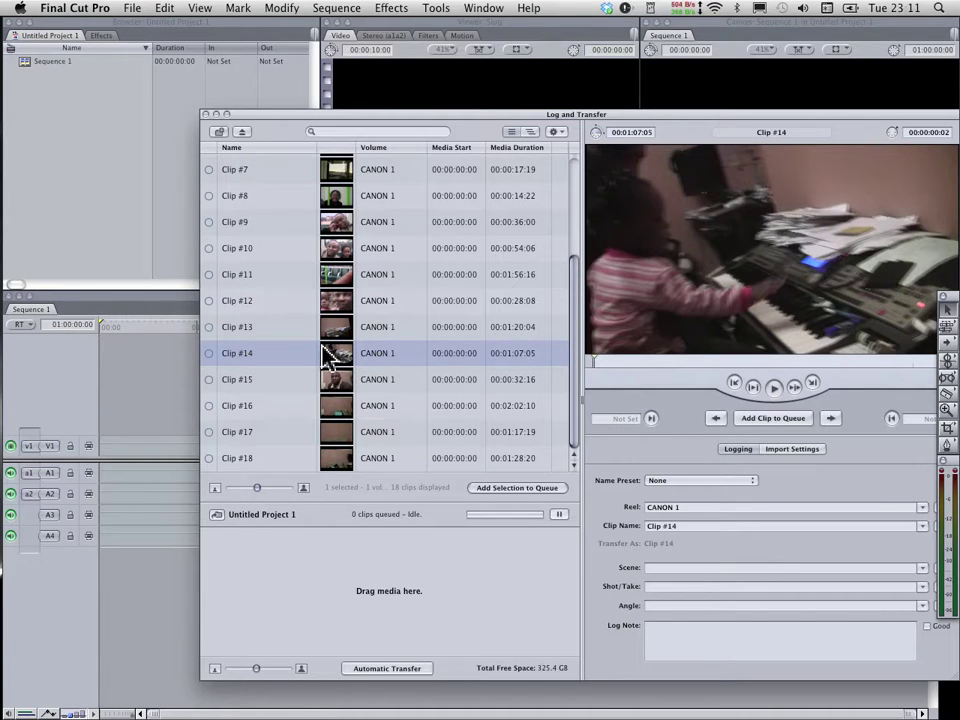
{"action": "key", "text": "Up"}
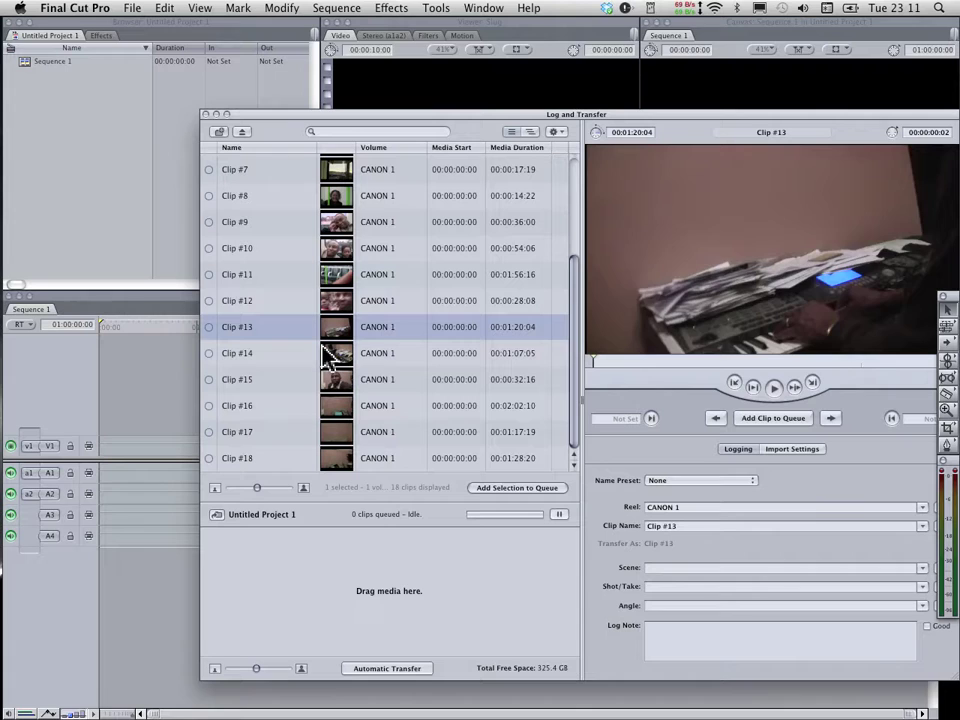
{"action": "key", "text": "Up"}
{"action": "key", "text": "Up"}
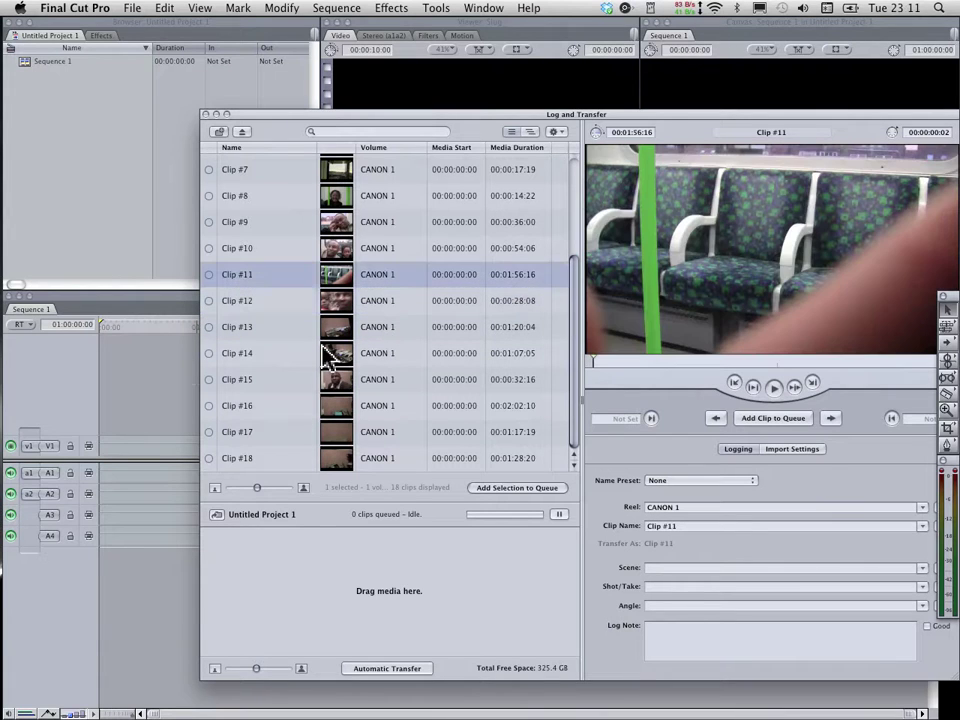
{"action": "key", "text": "shift+Up"}
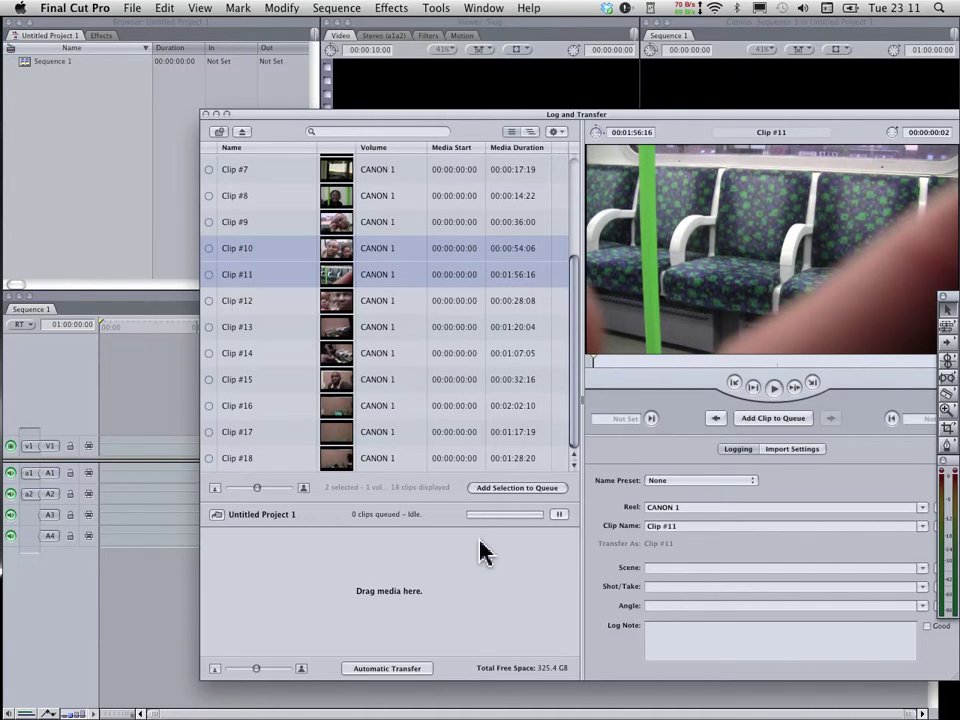
- Add Clips #10 and #11 to the transfer queue and bring the Browser forward
{"action": "left_click", "coordinate": [500, 488]}
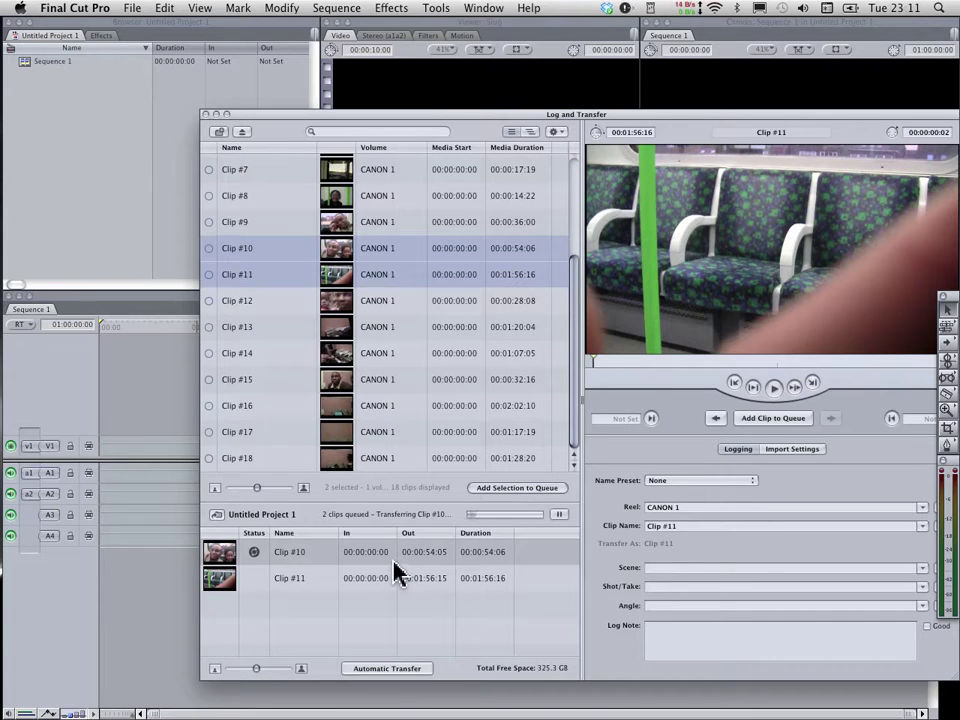
{"action": "left_click", "coordinate": [381, 618]}
{"action": "left_click", "coordinate": [88, 152]}
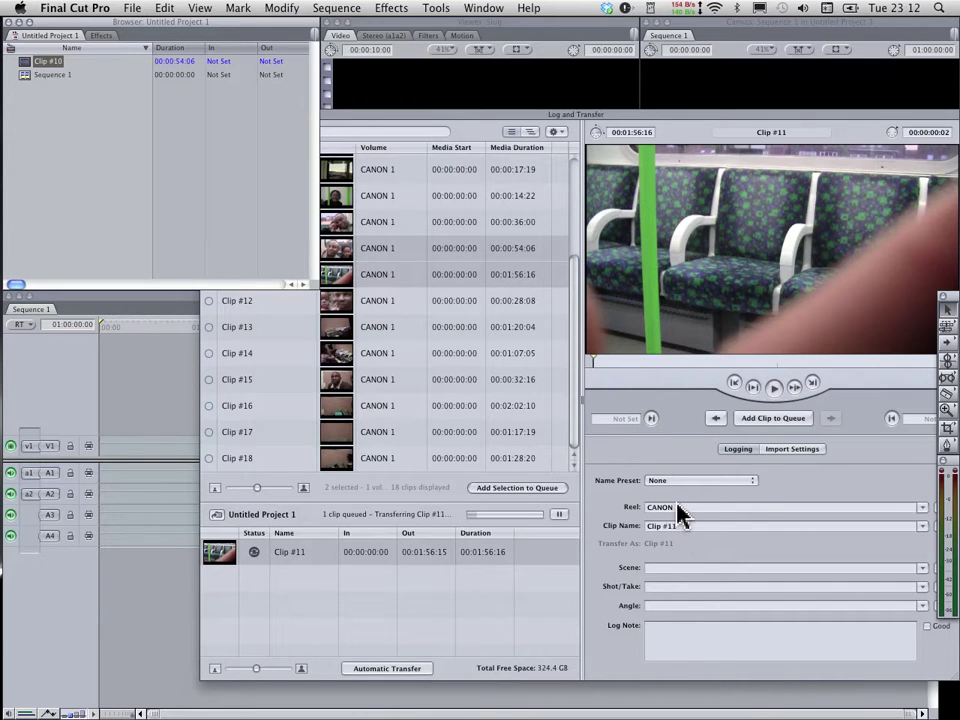
- Add ' 1' to the Reel field and dismiss the Clip Name menu while Clip #11 transfers
{"action": "type", "text": " 1"}
{"action": "left_click", "coordinate": [695, 528]}
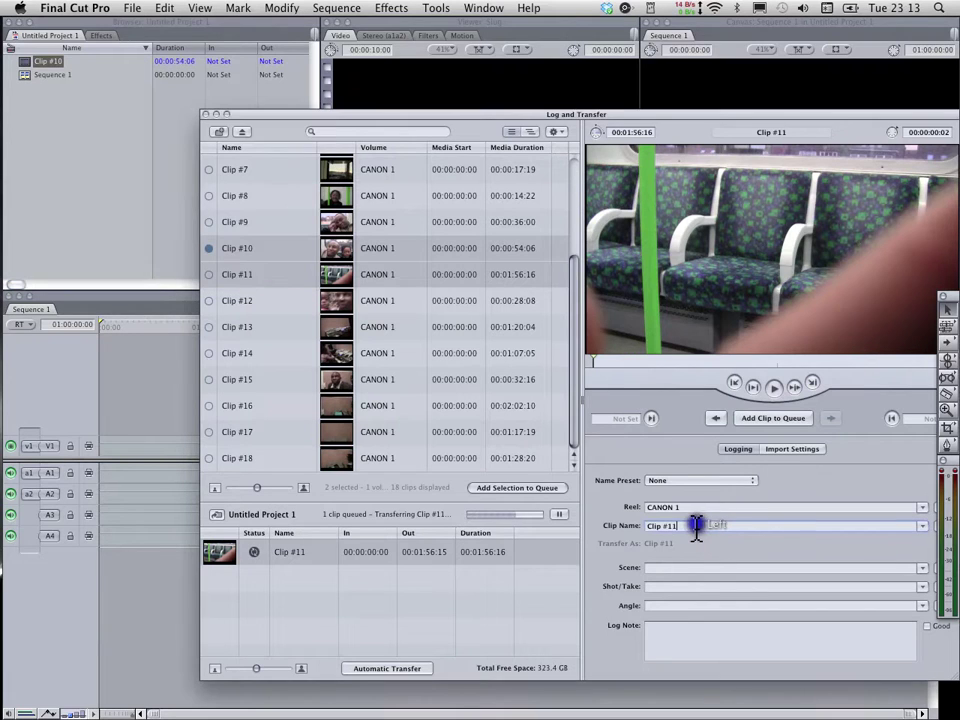
{"action": "right_click", "coordinate": [695, 528]}
{"action": "left_click", "coordinate": [693, 527]}
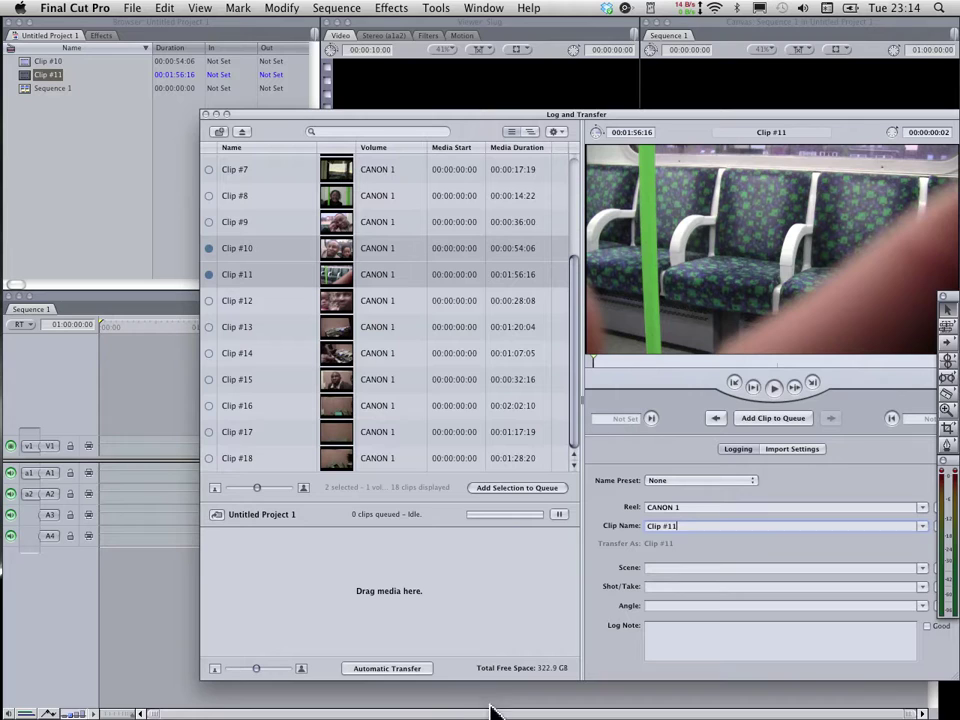
- Close the importer, play Clip #11 in the Viewer at lower volume, then load Clip #10
{"action": "left_click", "coordinate": [205, 115]}
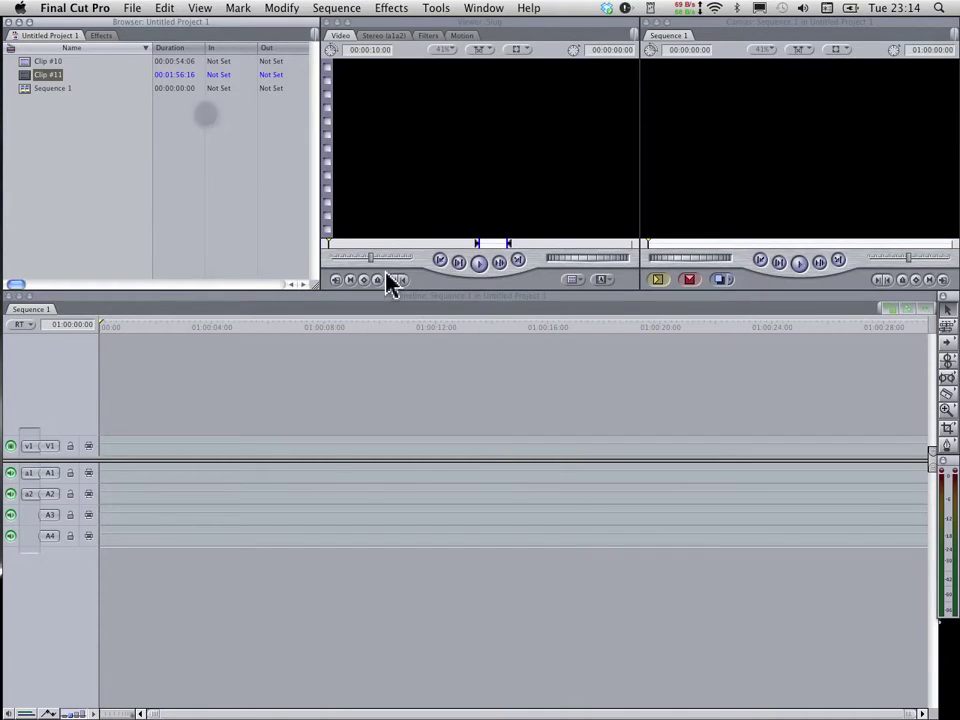
{"action": "left_click", "coordinate": [52, 108]}
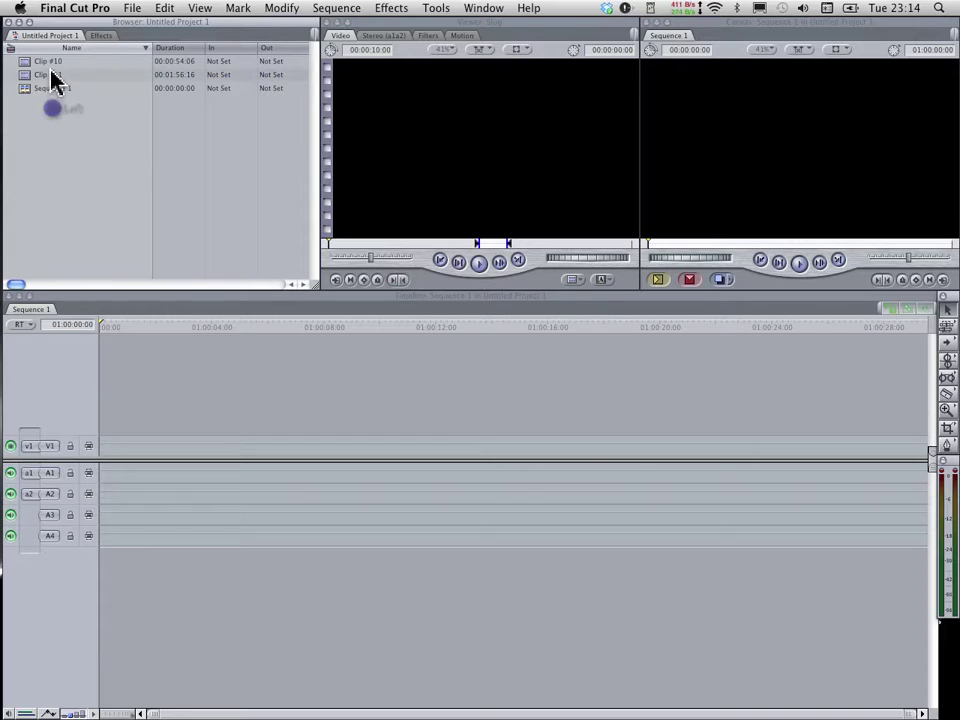
{"action": "double_click", "coordinate": [48, 75]}
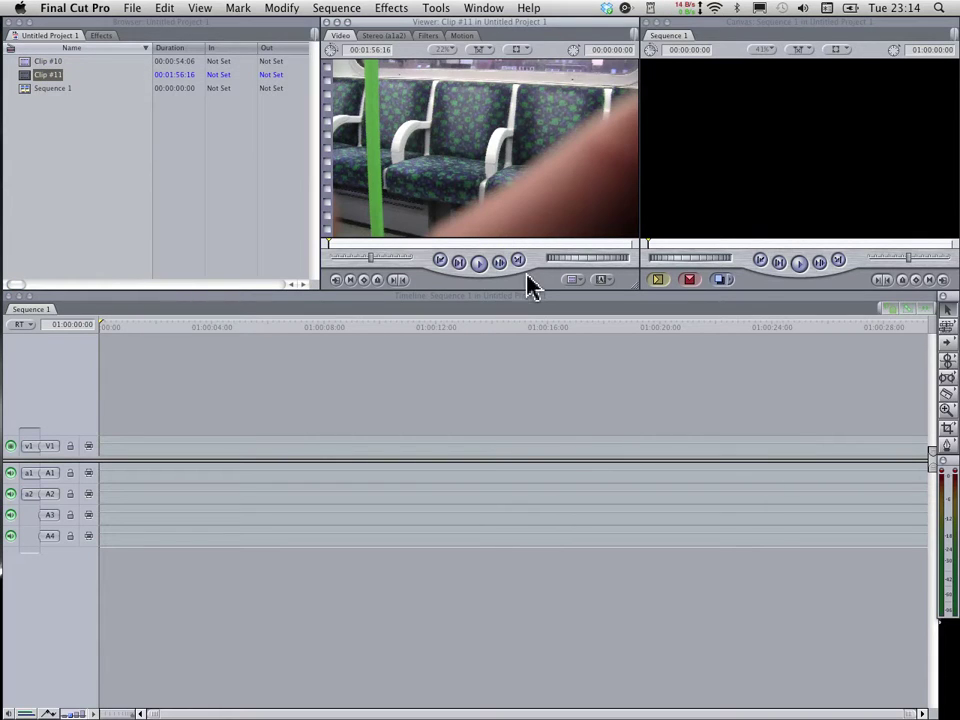
{"action": "left_click", "coordinate": [479, 263]}
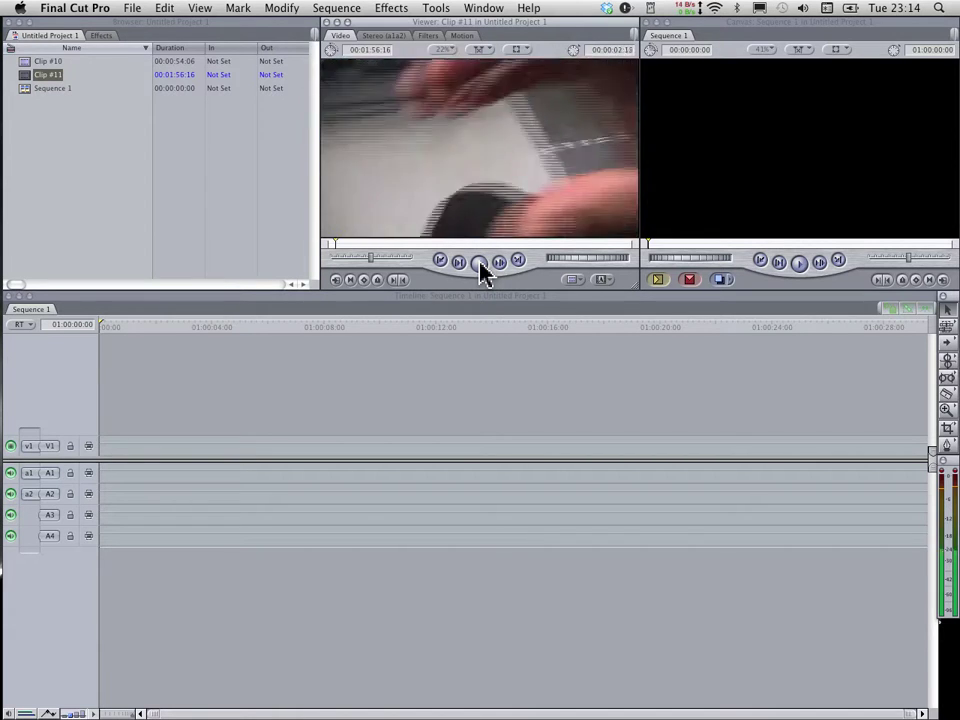
{"action": "key", "text": "XF86AudioRaiseVolume"}
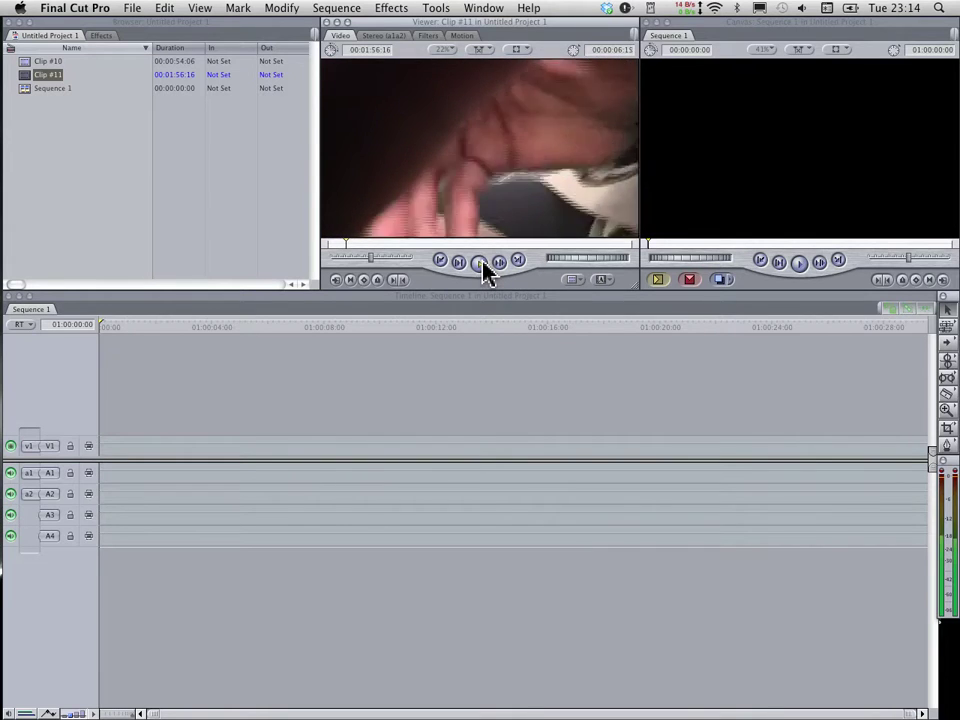
{"action": "left_click", "coordinate": [480, 263]}
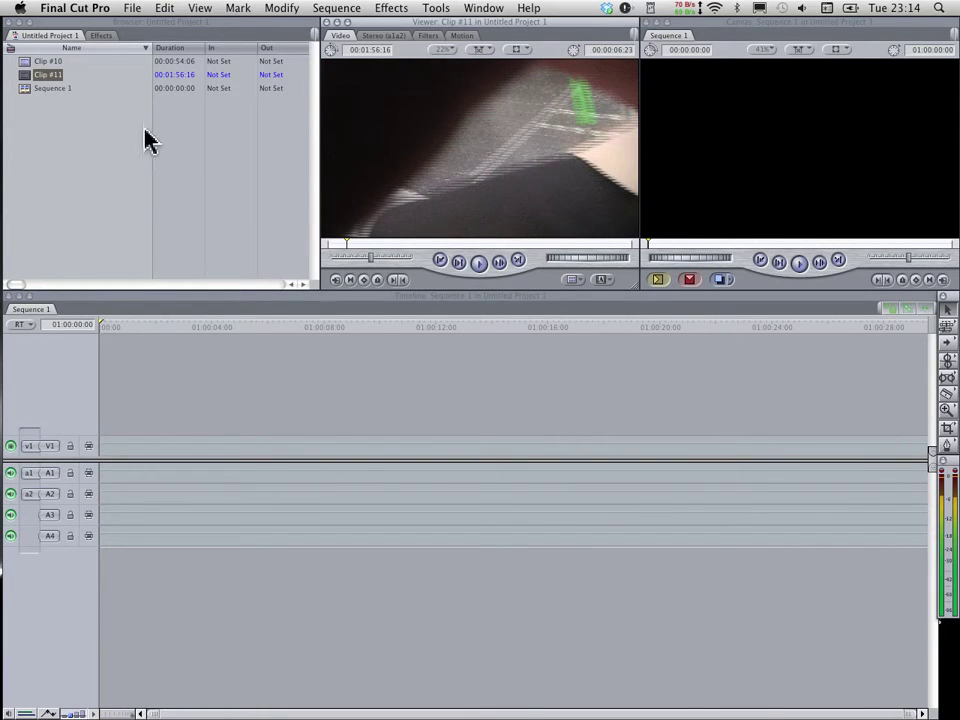
{"action": "double_click", "coordinate": [45, 62]}
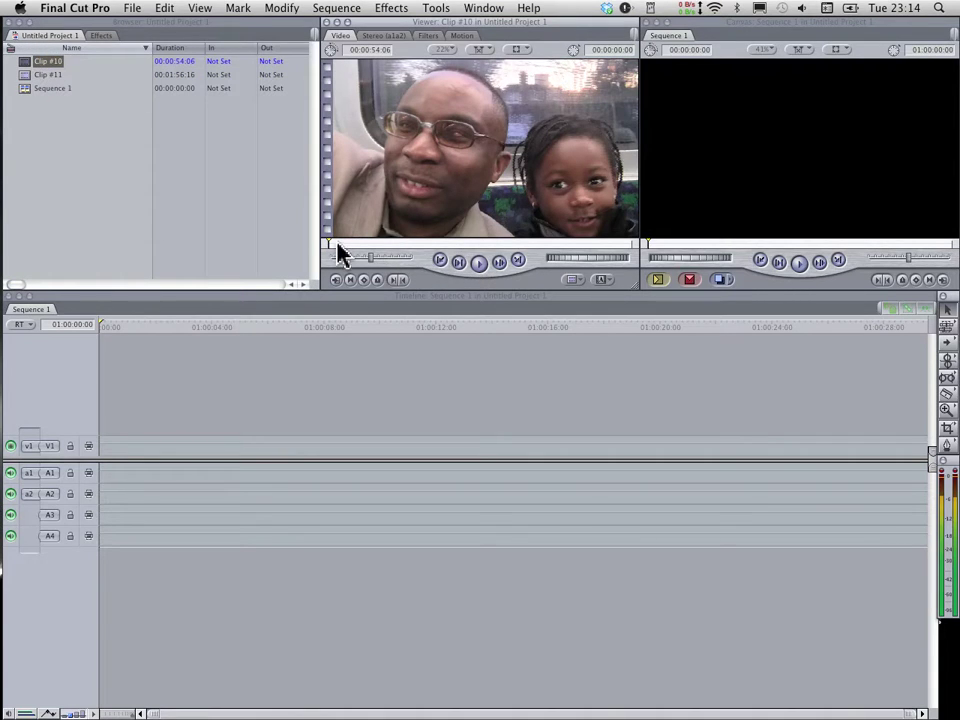
- Drag Clip #10 onto Sequence 1's V1 track and accept matching sequence settings
{"action": "left_click", "coordinate": [445, 255]}
{"action": "left_click", "coordinate": [412, 175]}
{"action": "left_click_drag", "start_coordinate": [418, 193], "coordinate": [336, 448]}
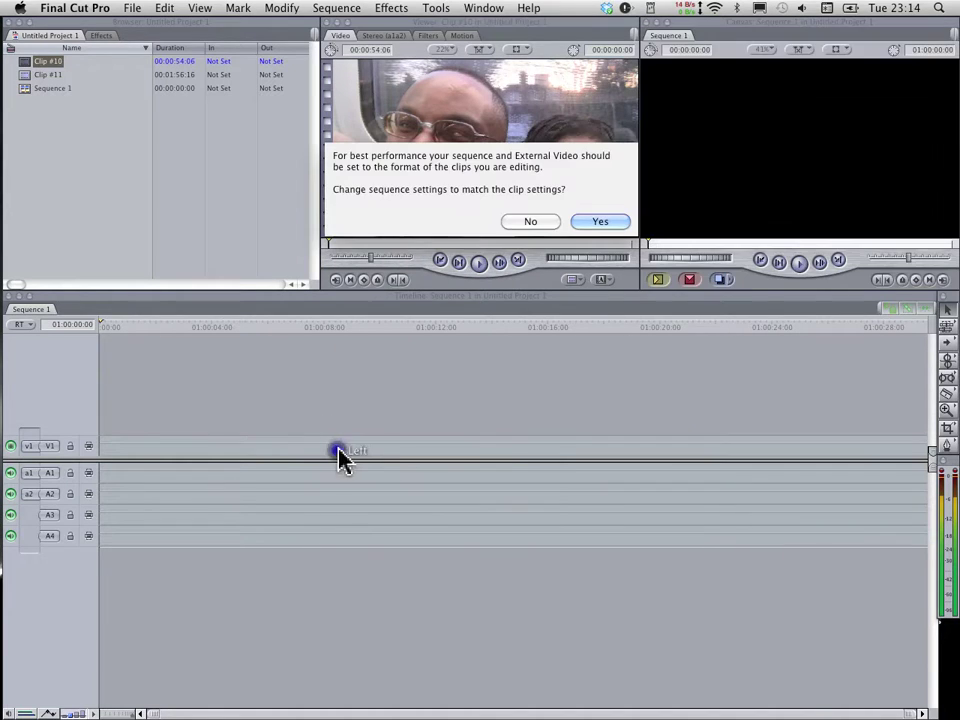
{"action": "left_click", "coordinate": [612, 224]}
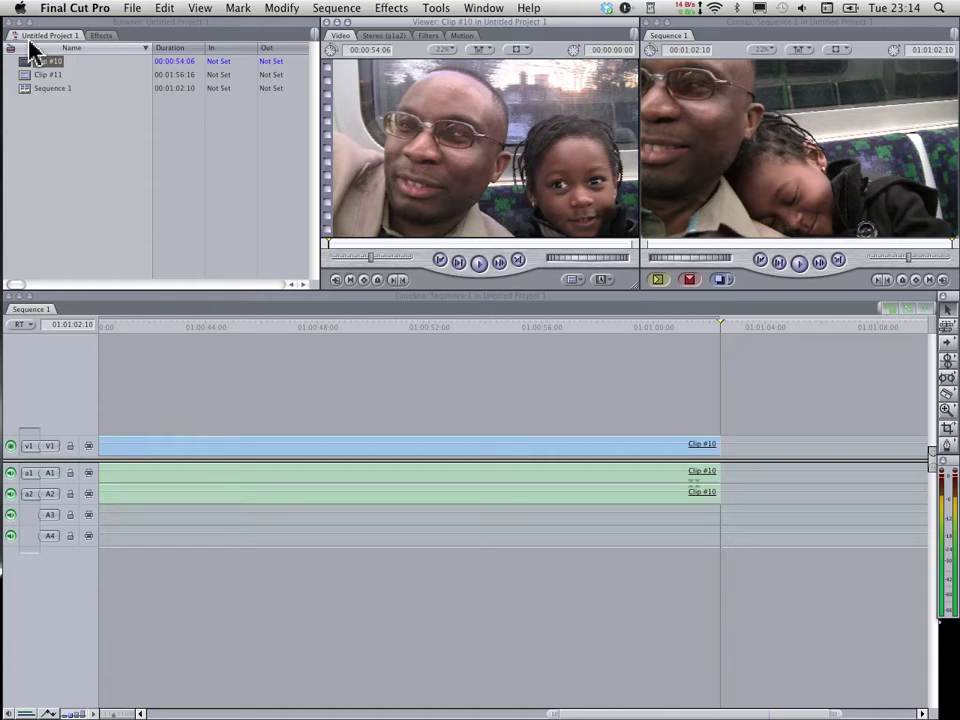
- Quit Final Cut Pro, declining to save Untitled Project 1
{"action": "left_click", "coordinate": [45, 10]}
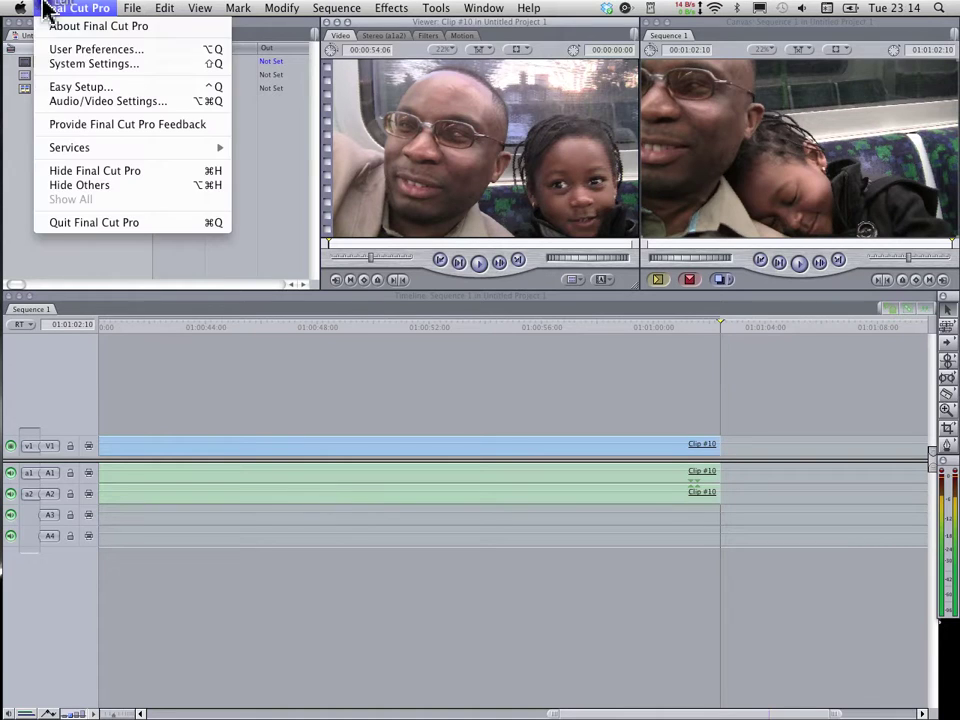
{"action": "left_click", "coordinate": [87, 222]}
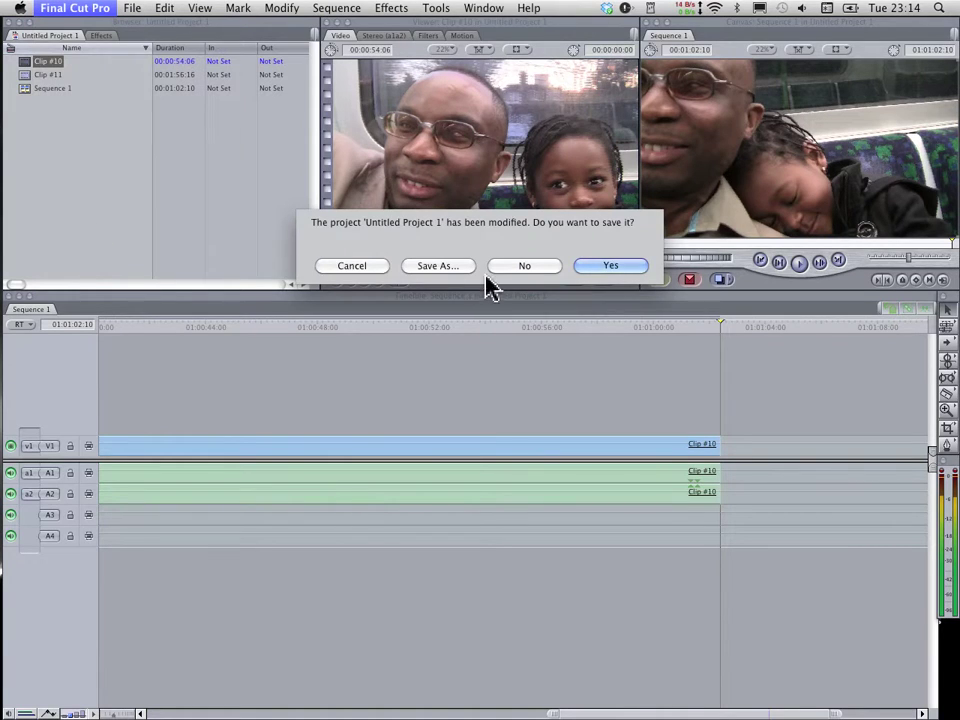
{"action": "left_click", "coordinate": [514, 268]}
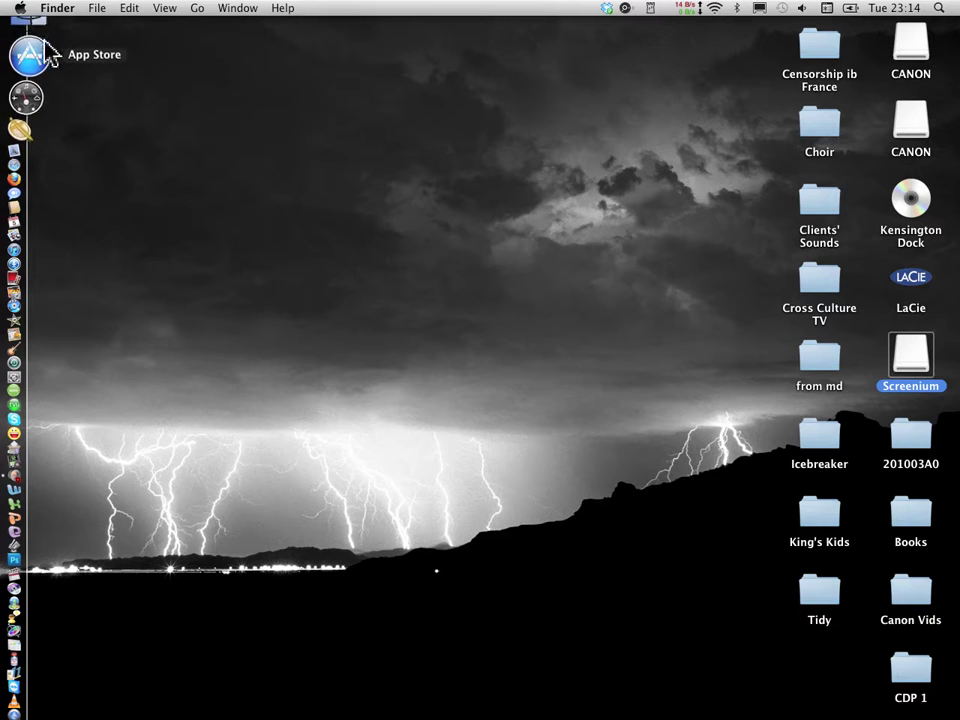
- Browse Documents > Final Cut Pro Documents > Capture Scratch > Untitled Project 1 in Finder
{"action": "left_click", "coordinate": [22, 36]}
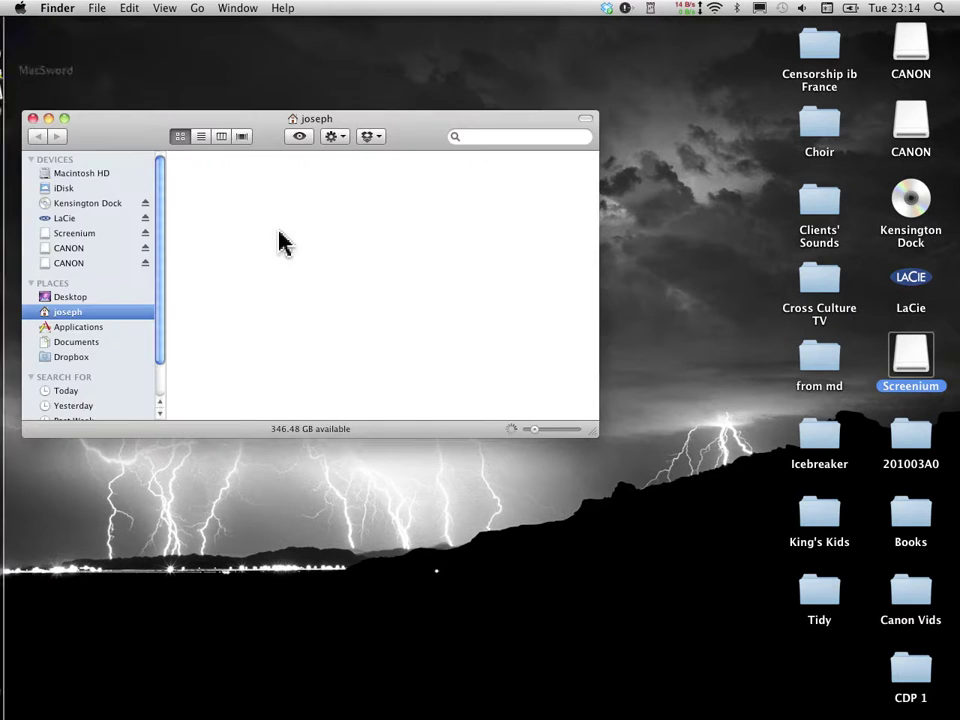
{"action": "double_click", "coordinate": [315, 180]}
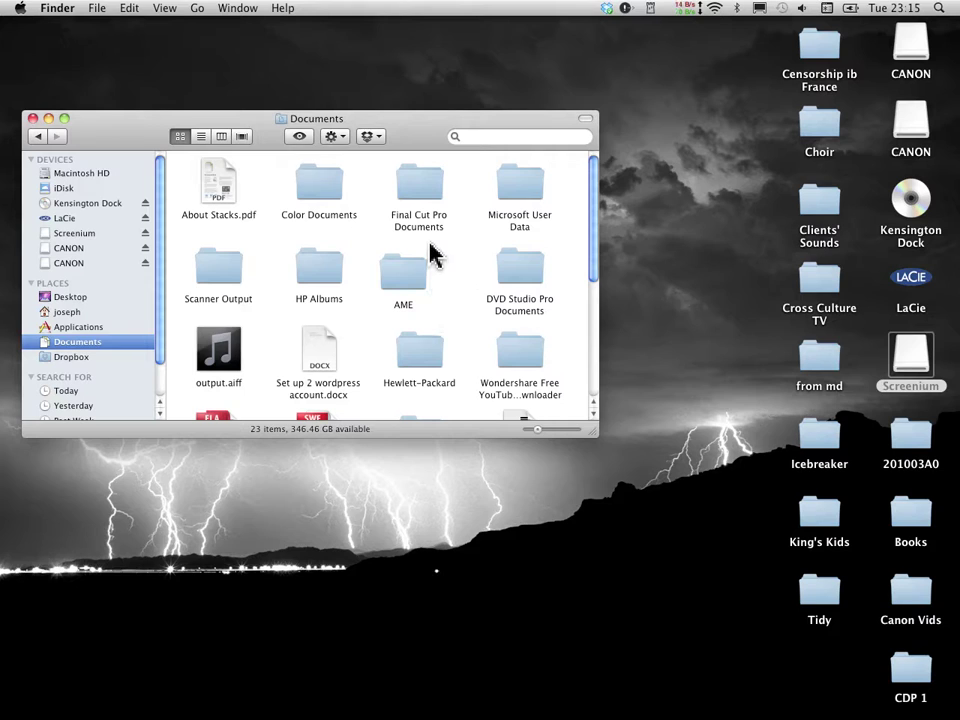
{"action": "double_click", "coordinate": [418, 190]}
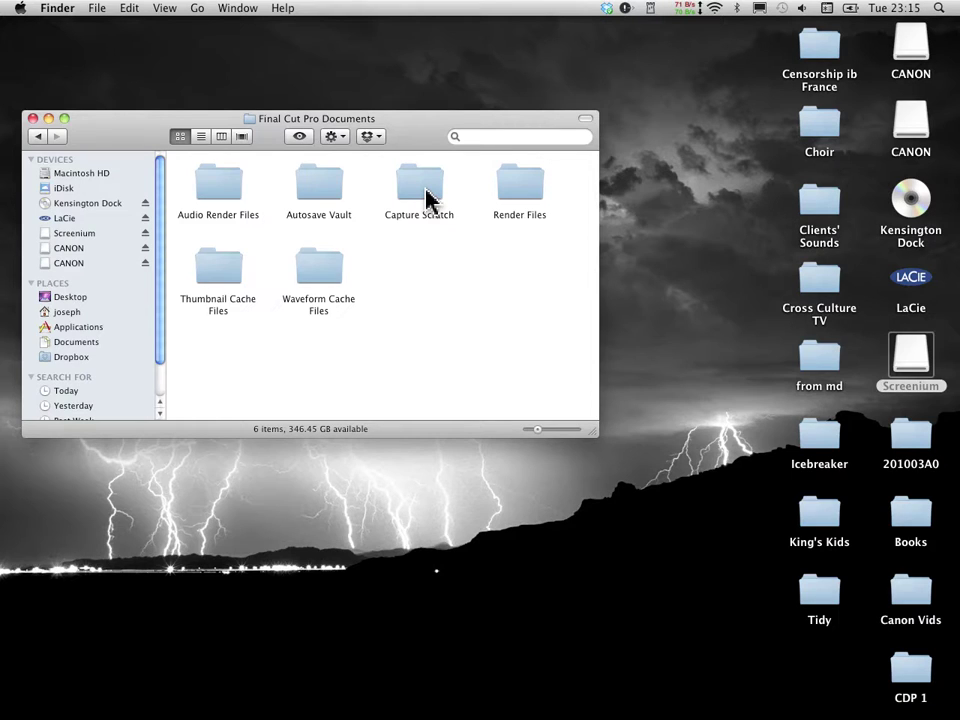
{"action": "double_click", "coordinate": [426, 196]}
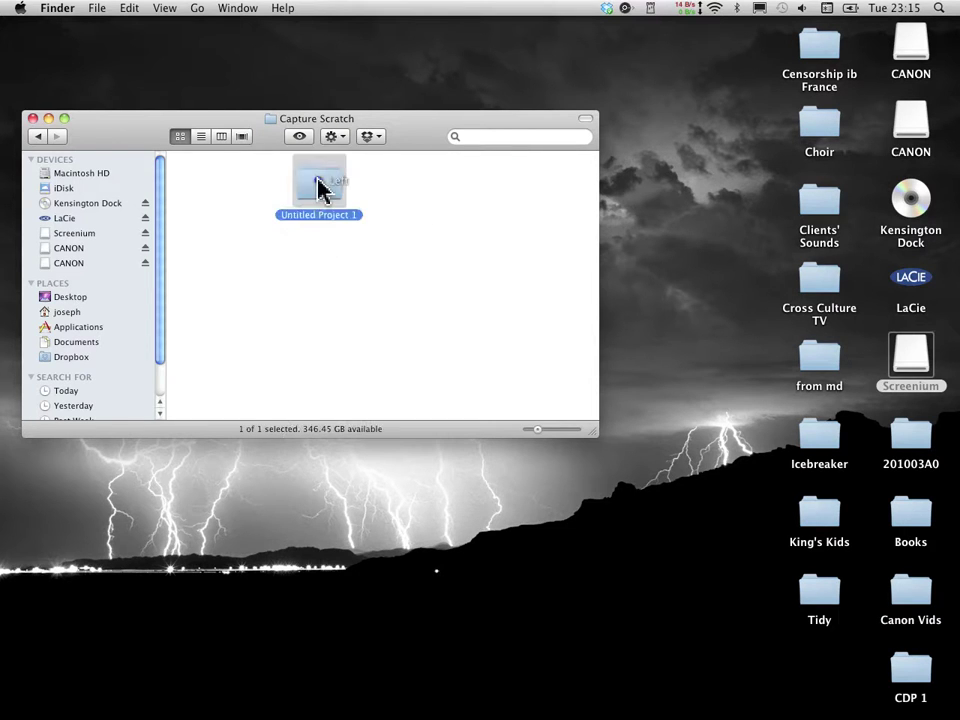
{"action": "double_click", "coordinate": [318, 184]}
- Select Clip #10.mov, then Clip #11.mov, and play Clip #11's icon preview
{"action": "scroll", "coordinate": [340, 268], "scroll_direction": "down", "scroll_amount": 3}
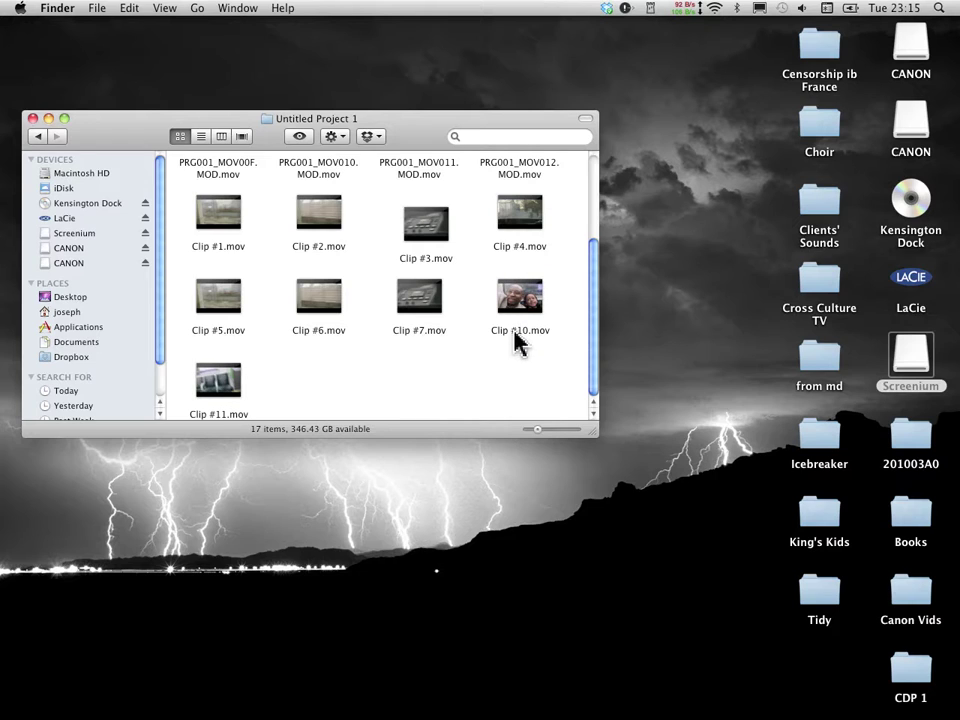
{"action": "left_click", "coordinate": [513, 331]}
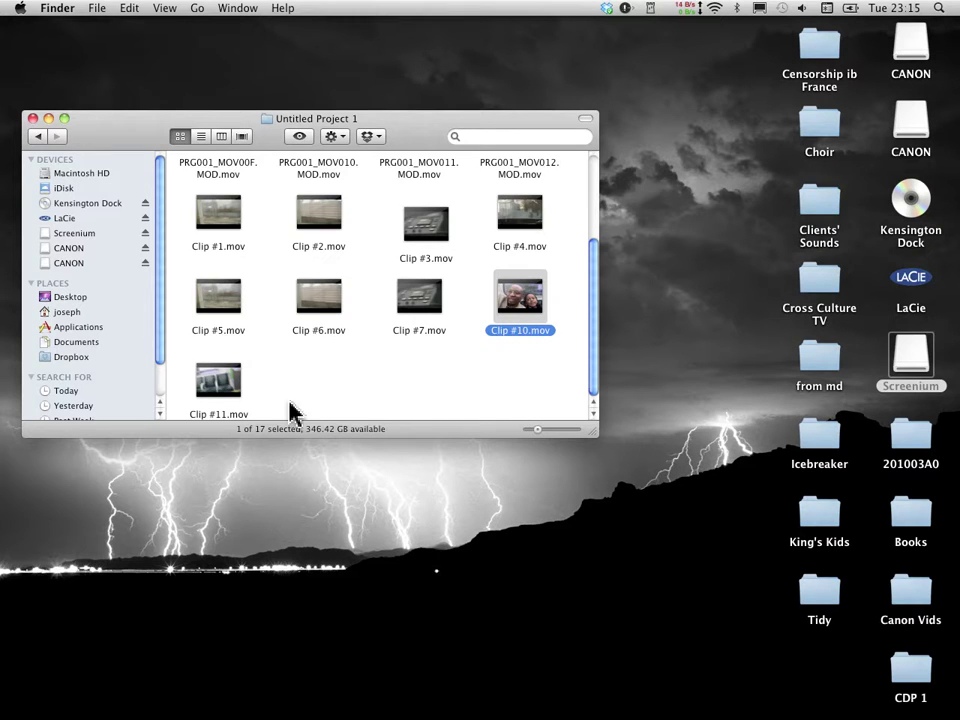
{"action": "left_click", "coordinate": [220, 395]}
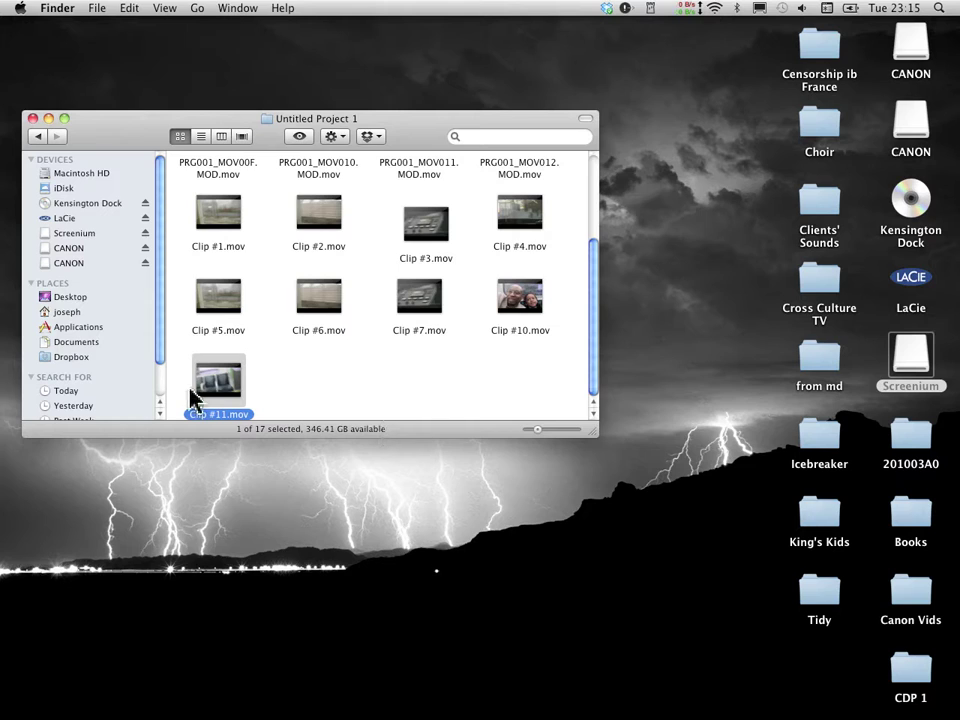
{"action": "mouse_move", "coordinate": [218, 381]}
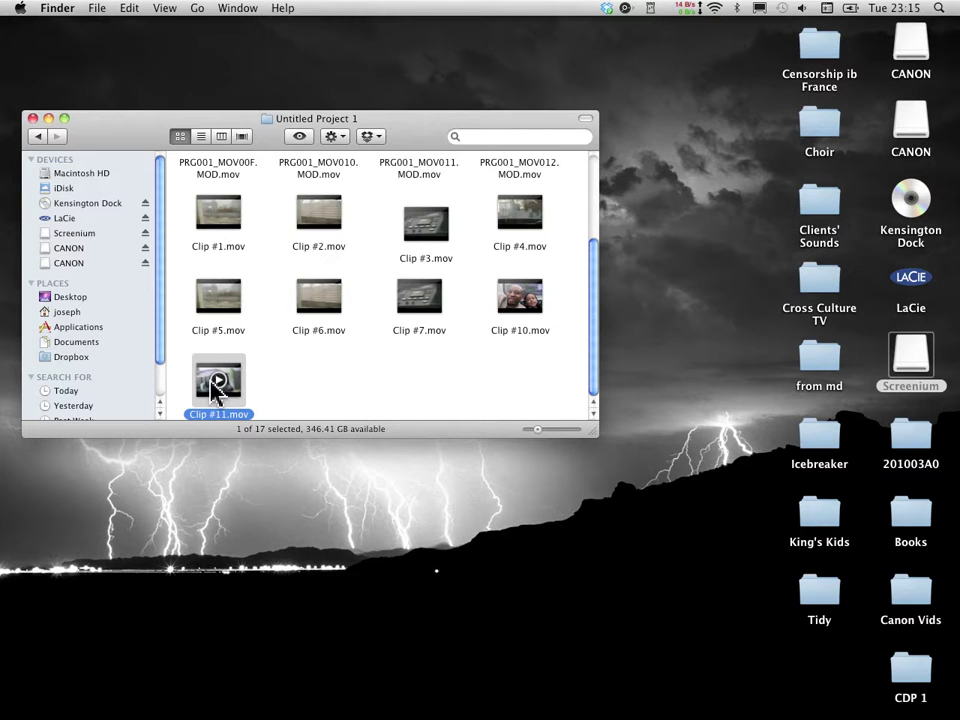
{"action": "left_click", "coordinate": [207, 391]}
{"action": "double_click", "coordinate": [207, 391]}
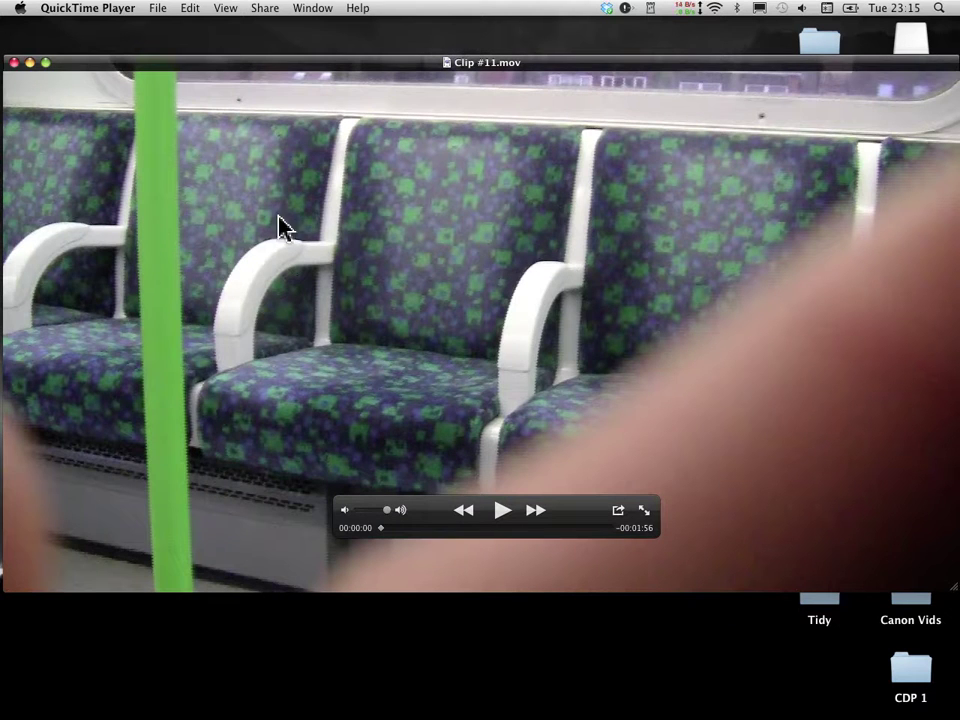
{"action": "left_click", "coordinate": [14, 62]}
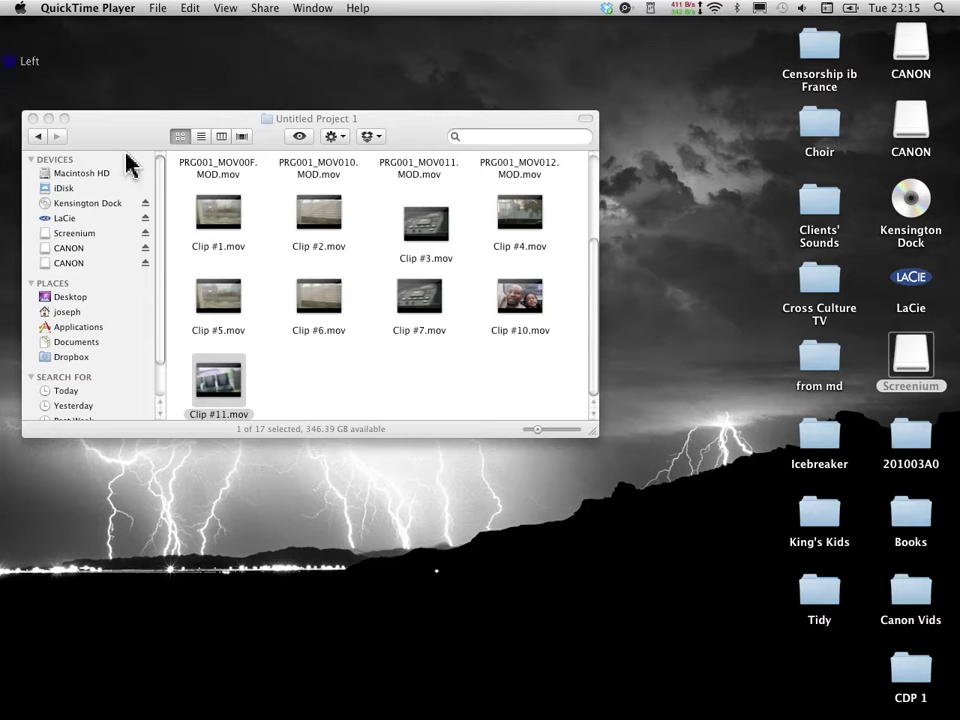
{"action": "left_click", "coordinate": [512, 305]}
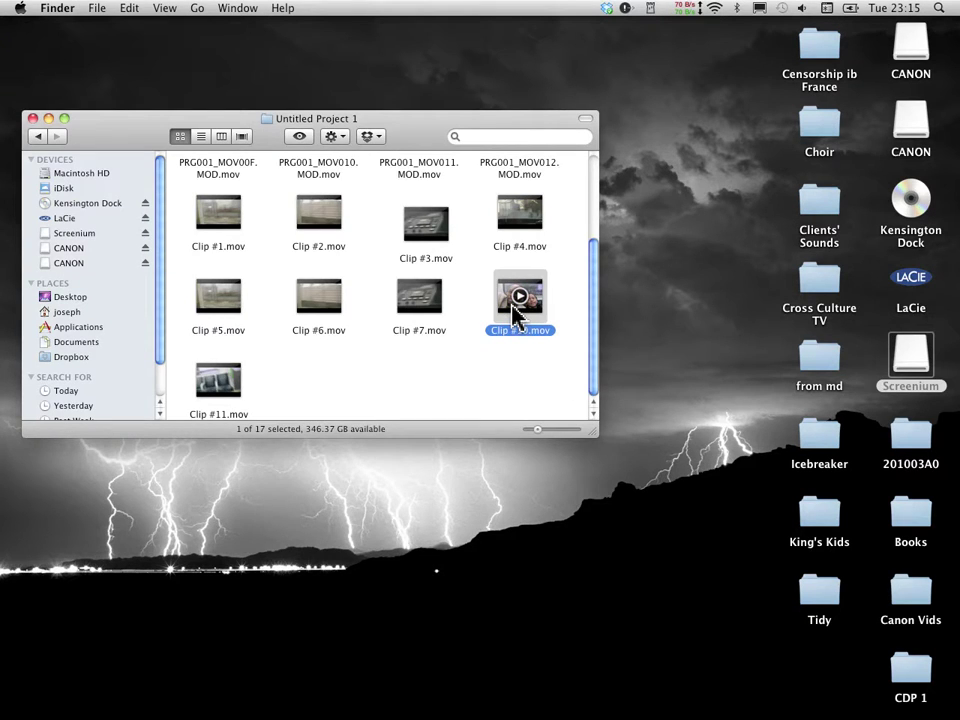
{"action": "double_click", "coordinate": [512, 305]}
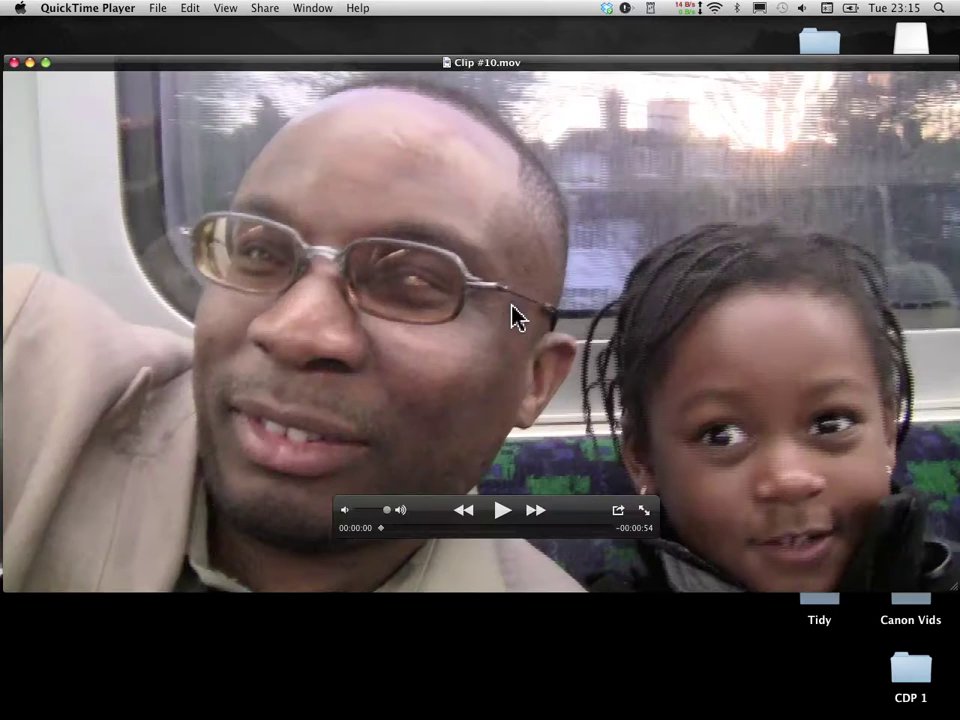
{"action": "left_click", "coordinate": [15, 64]}
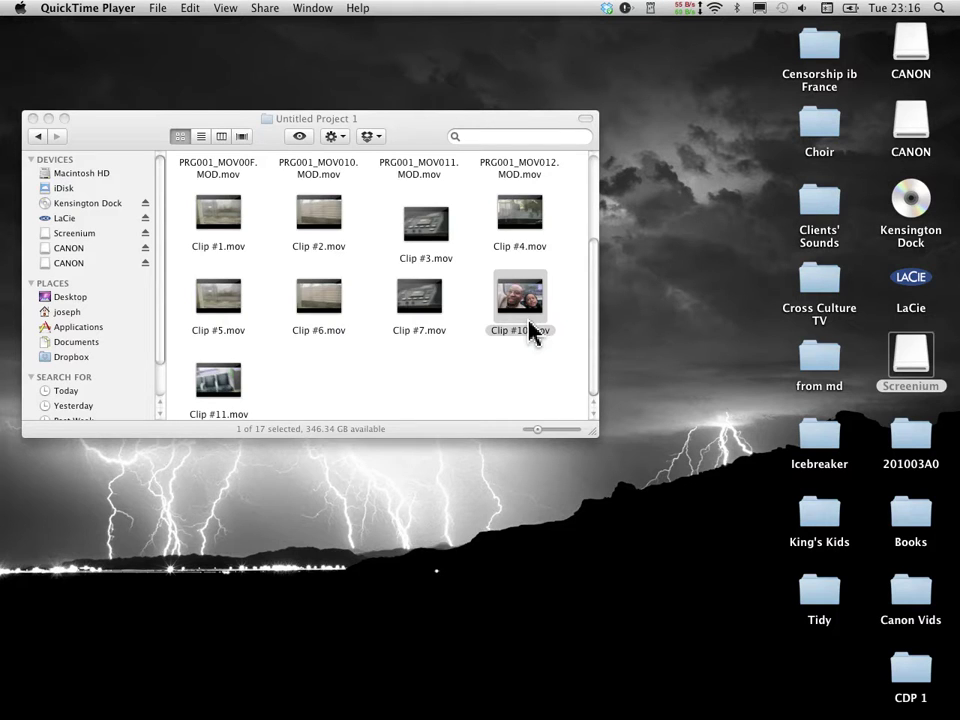
- Browse the CANON card through AVCHD > BDMV > STREAM to show its 18 raw .MTS clips
{"action": "double_click", "coordinate": [903, 125]}
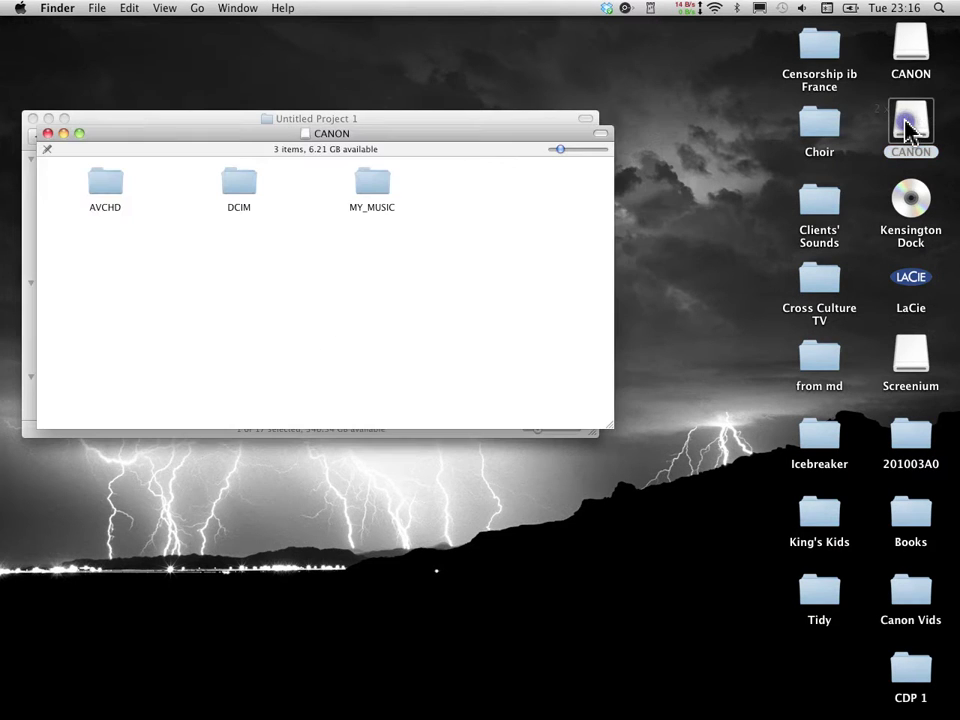
{"action": "left_click_drag", "start_coordinate": [333, 142], "coordinate": [712, 197]}
{"action": "double_click", "coordinate": [482, 235]}
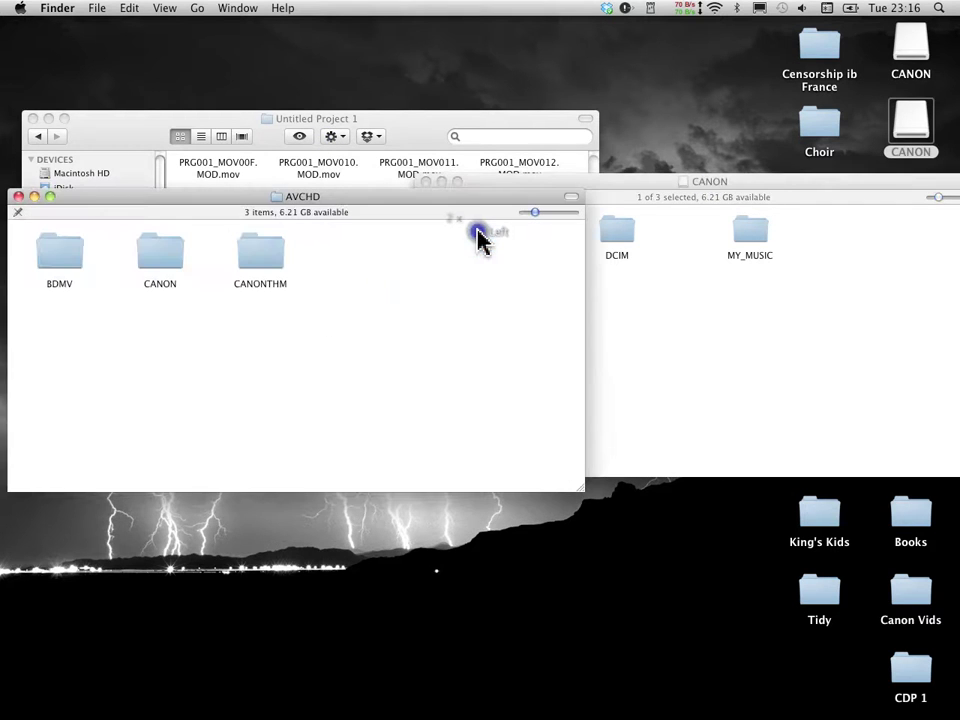
{"action": "left_click", "coordinate": [60, 258]}
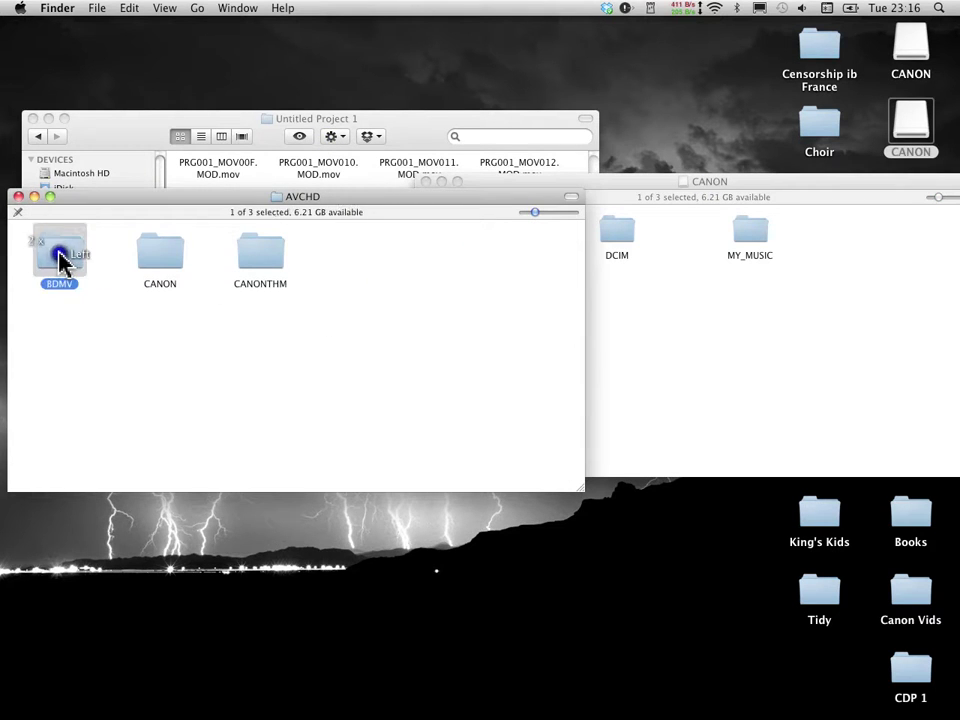
{"action": "double_click", "coordinate": [60, 258]}
{"action": "left_click", "coordinate": [68, 372]}
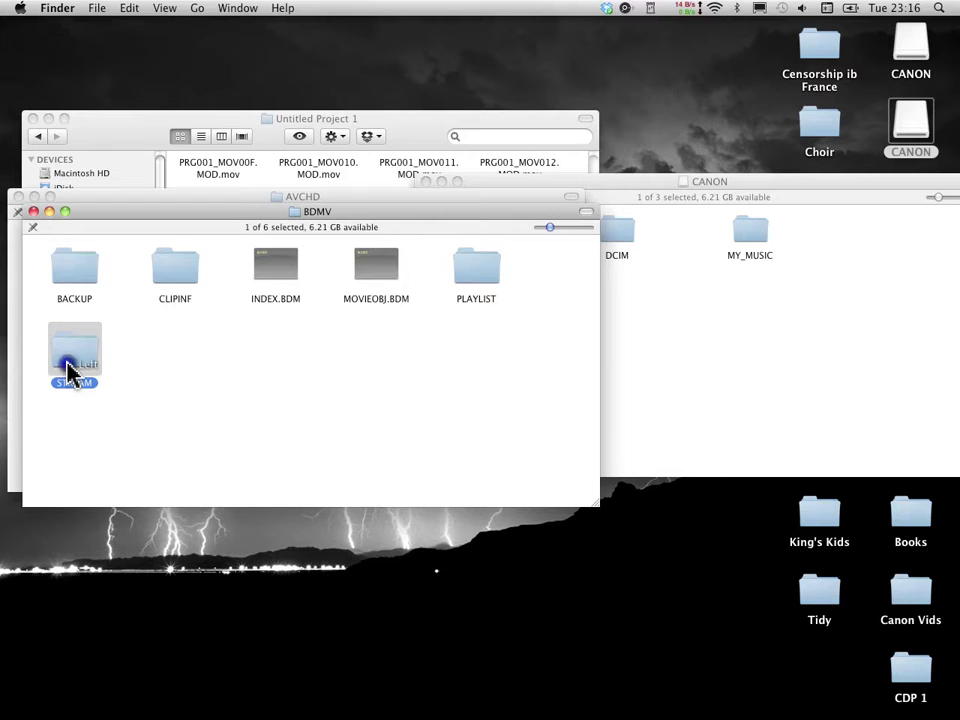
{"action": "double_click", "coordinate": [68, 372]}
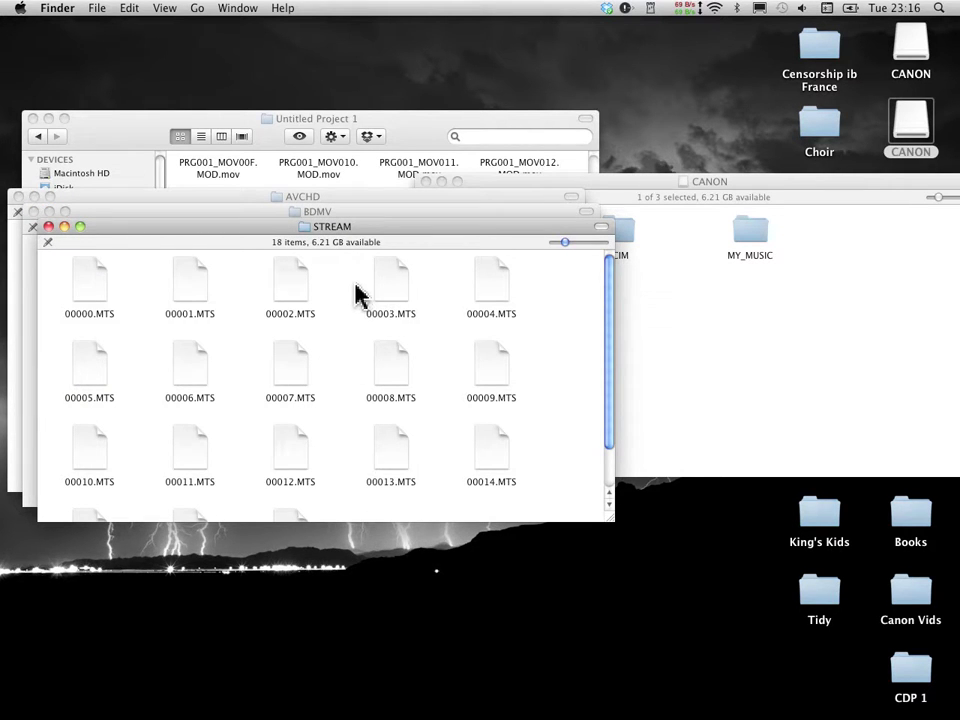
{"action": "scroll", "coordinate": [358, 290], "scroll_direction": "down", "scroll_amount": 3}
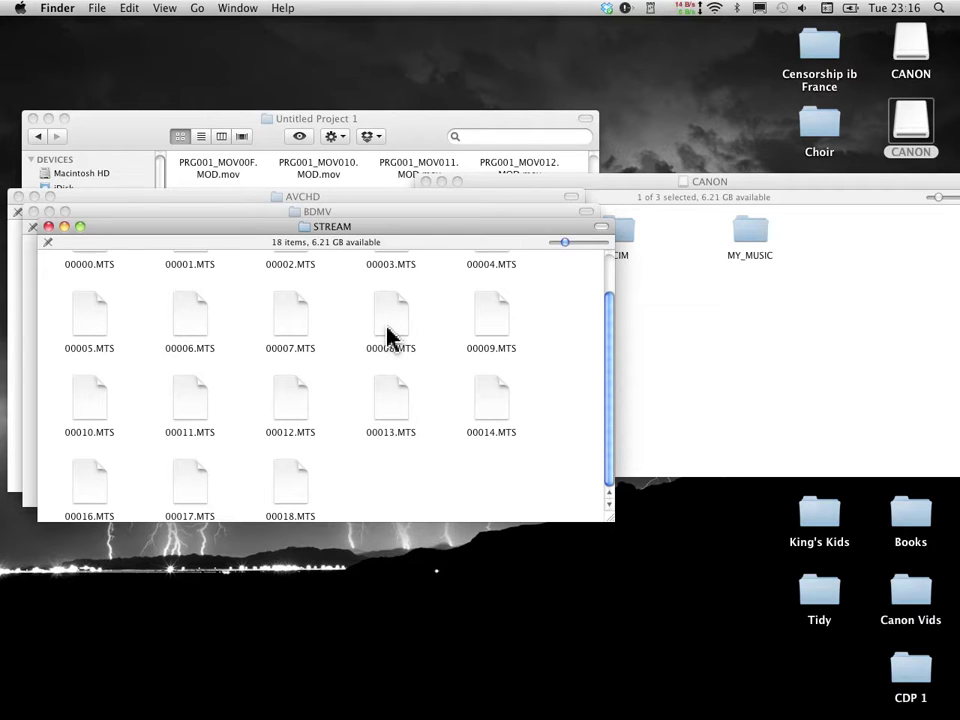
{"action": "left_click", "coordinate": [680, 188]}
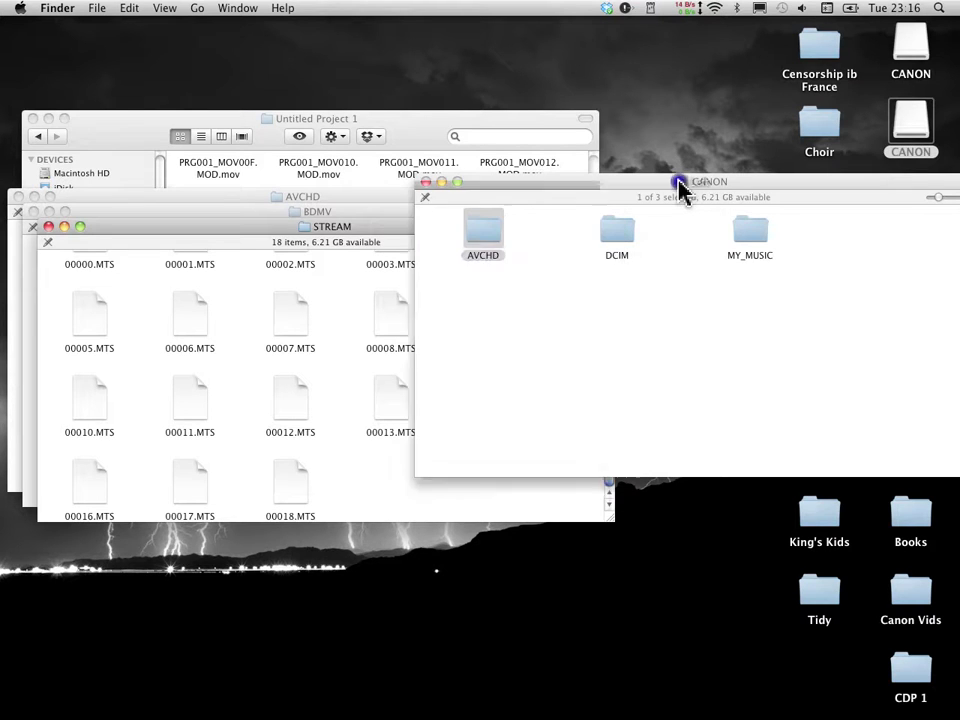
{"action": "left_click", "coordinate": [254, 300]}
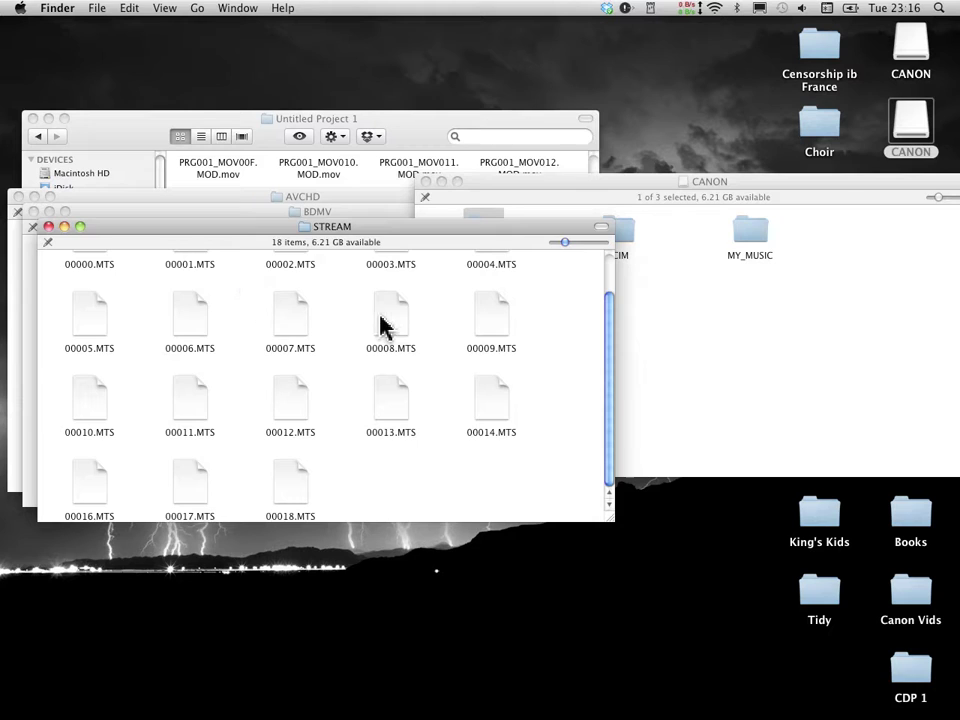